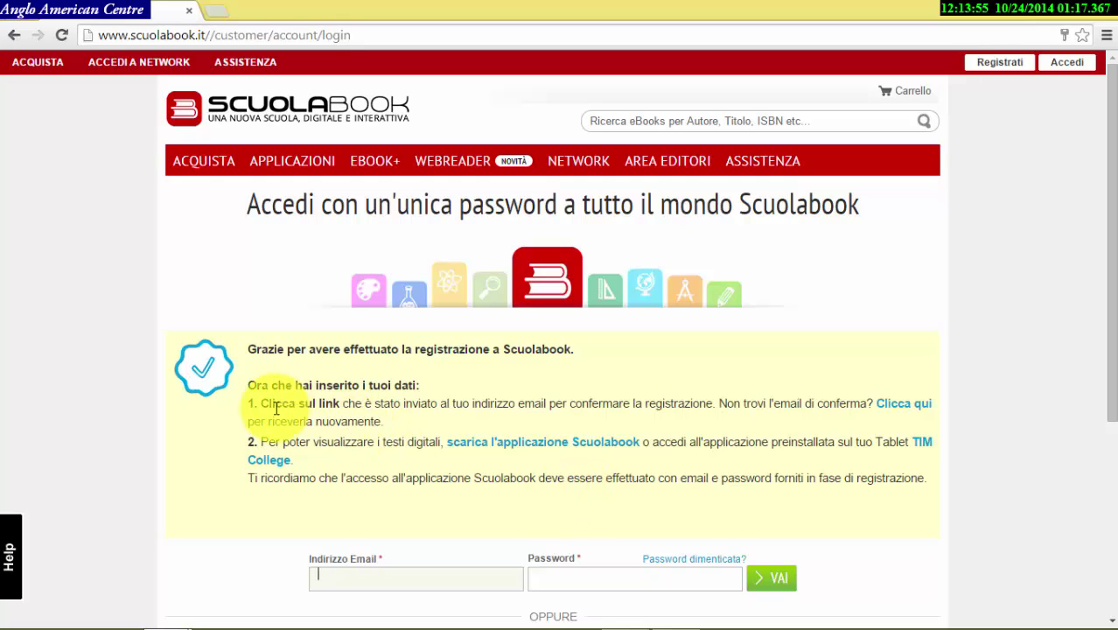
Switch to Gmail, open the Scuolabook registration confirmation e-mail, and follow its link to complete the account registration
drag(246, 400, 395, 421)
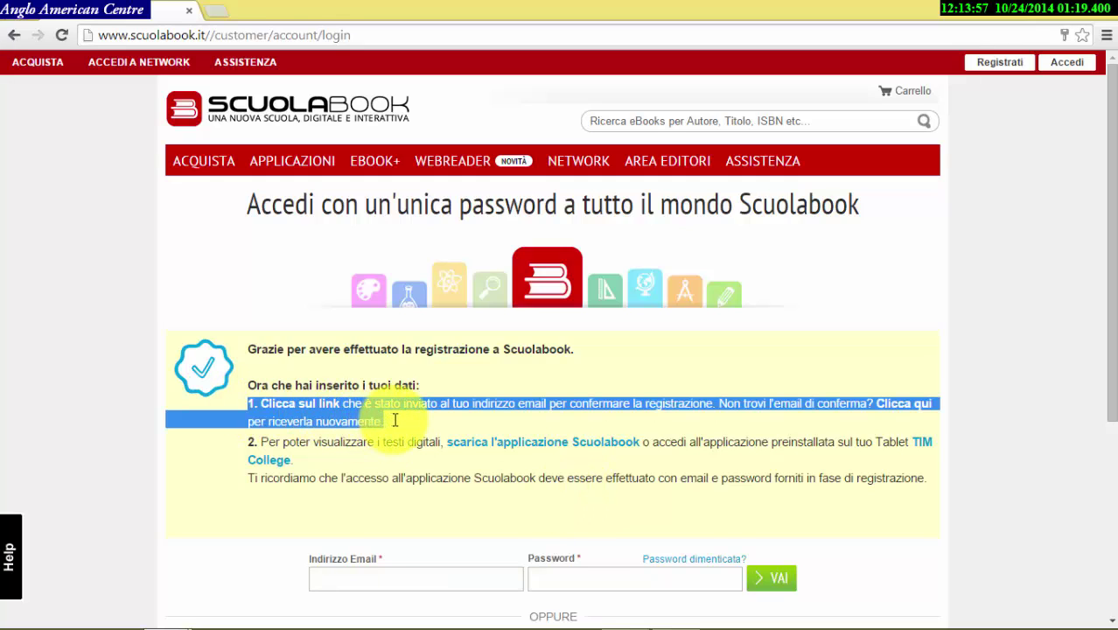
click(394, 423)
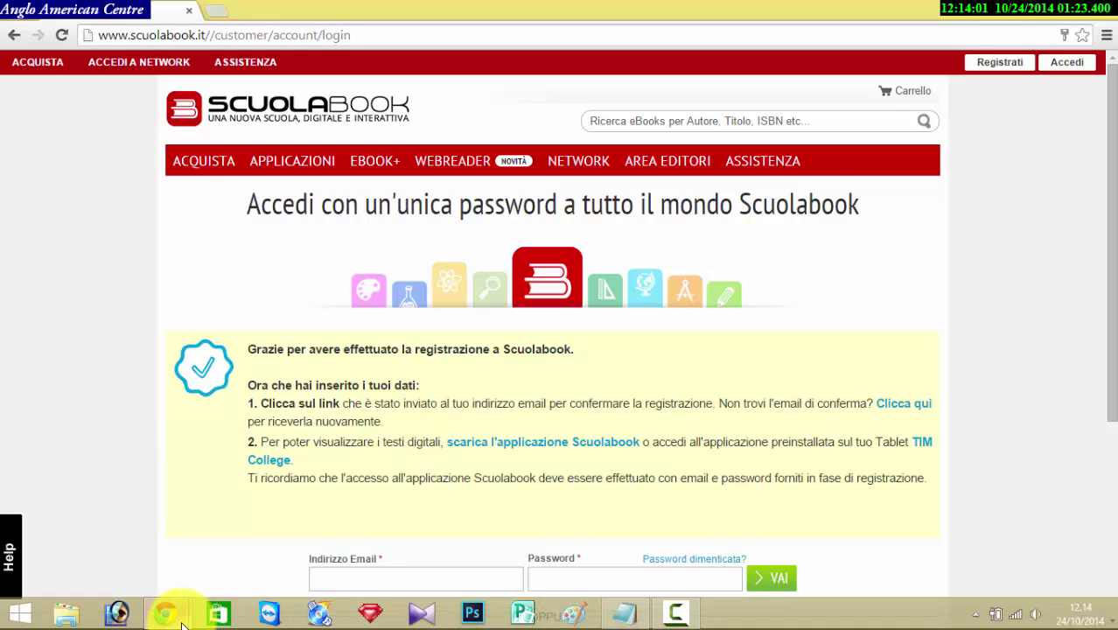
mouse_move(164, 612)
click(134, 552)
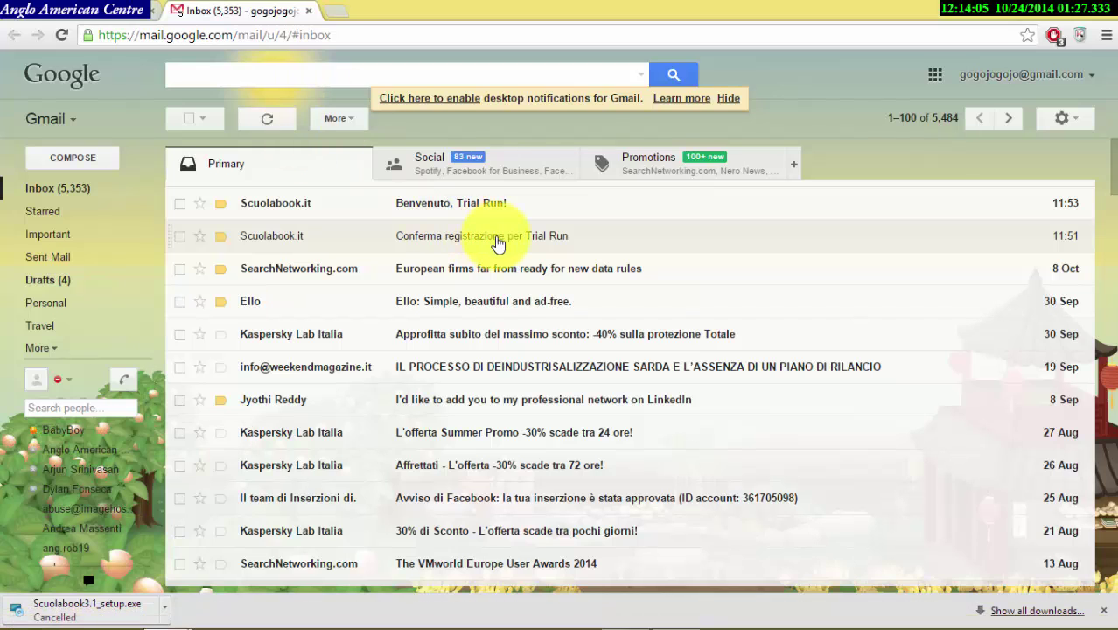
click(496, 239)
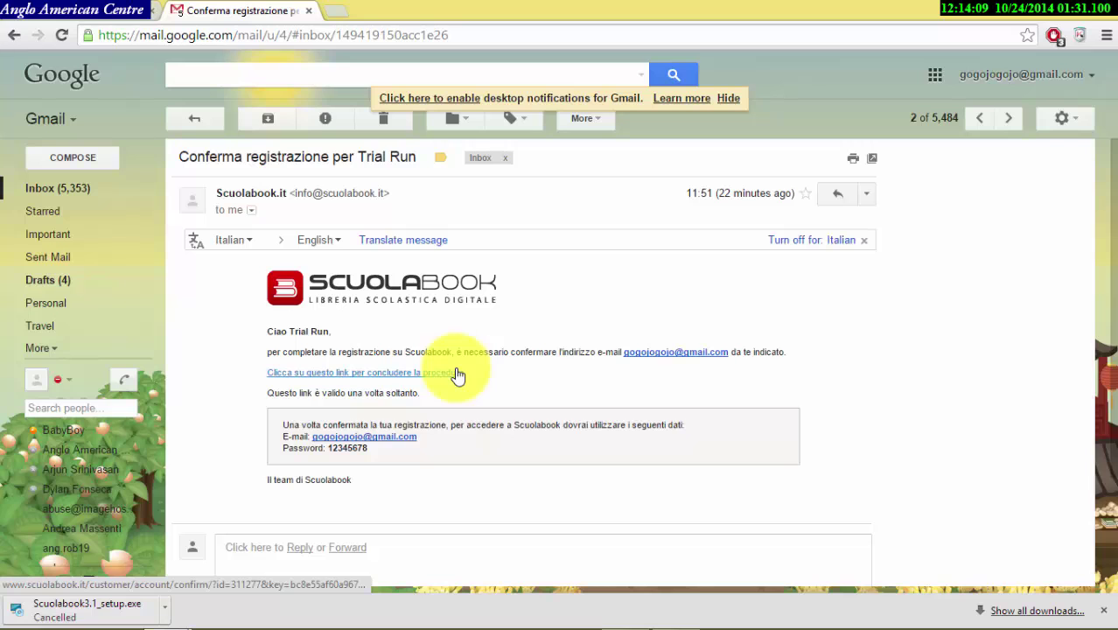
click(307, 10)
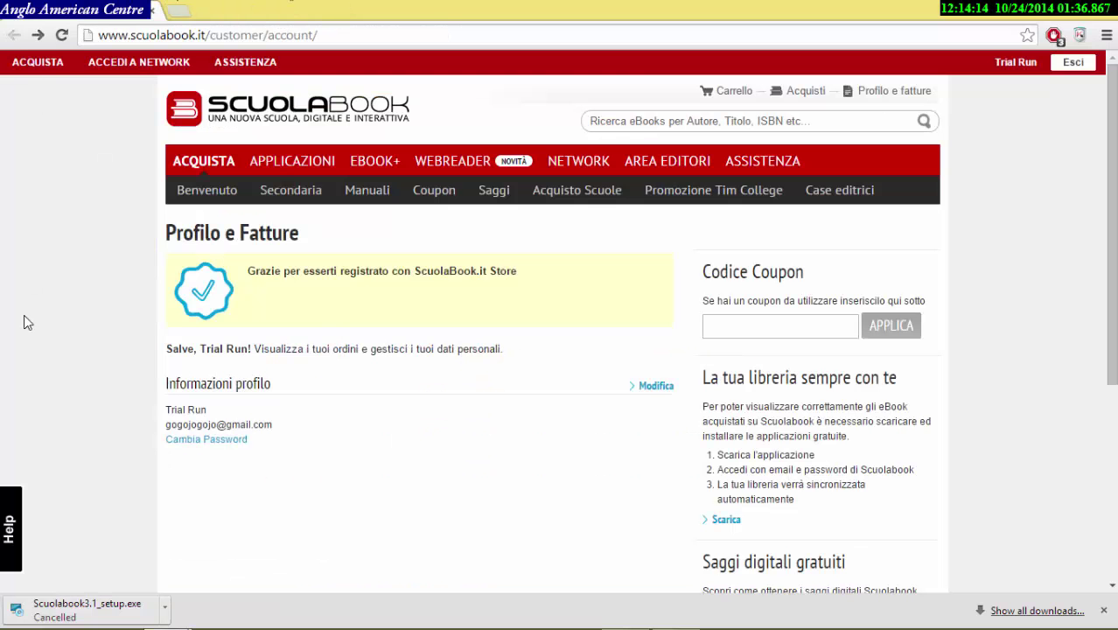
click(1103, 610)
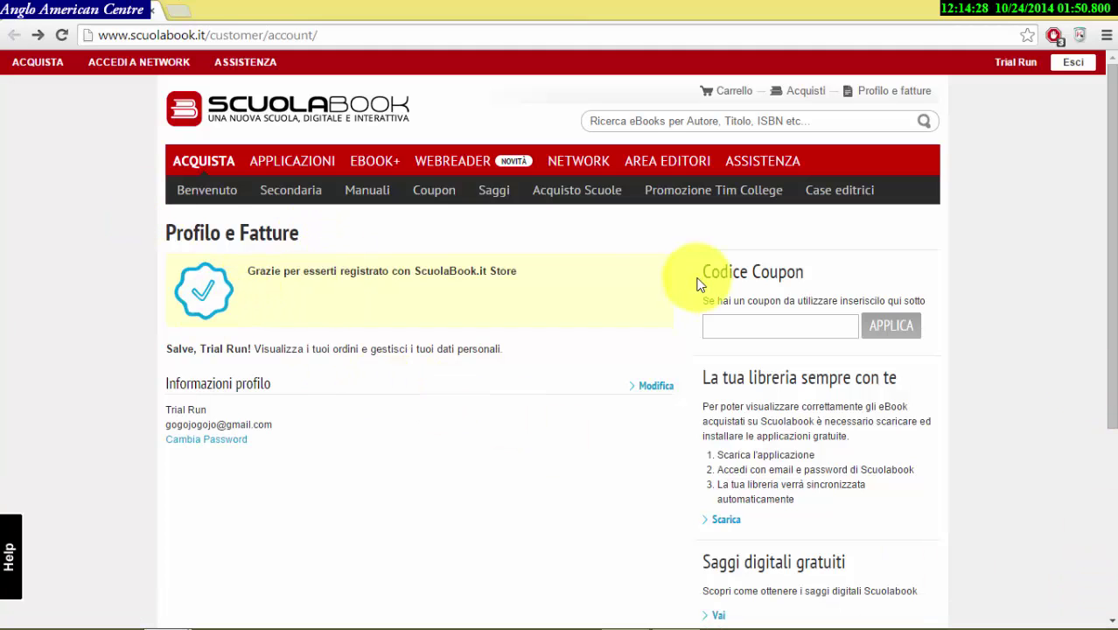
Follow the account page's link to download the Scuolabook application
drag(700, 278, 798, 280)
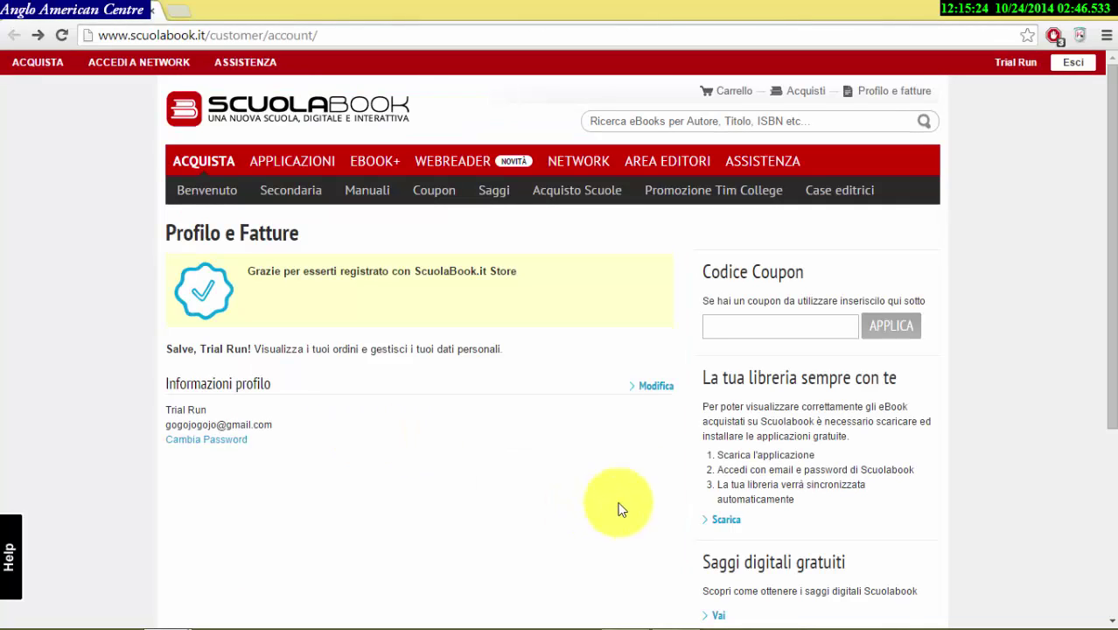
click(733, 528)
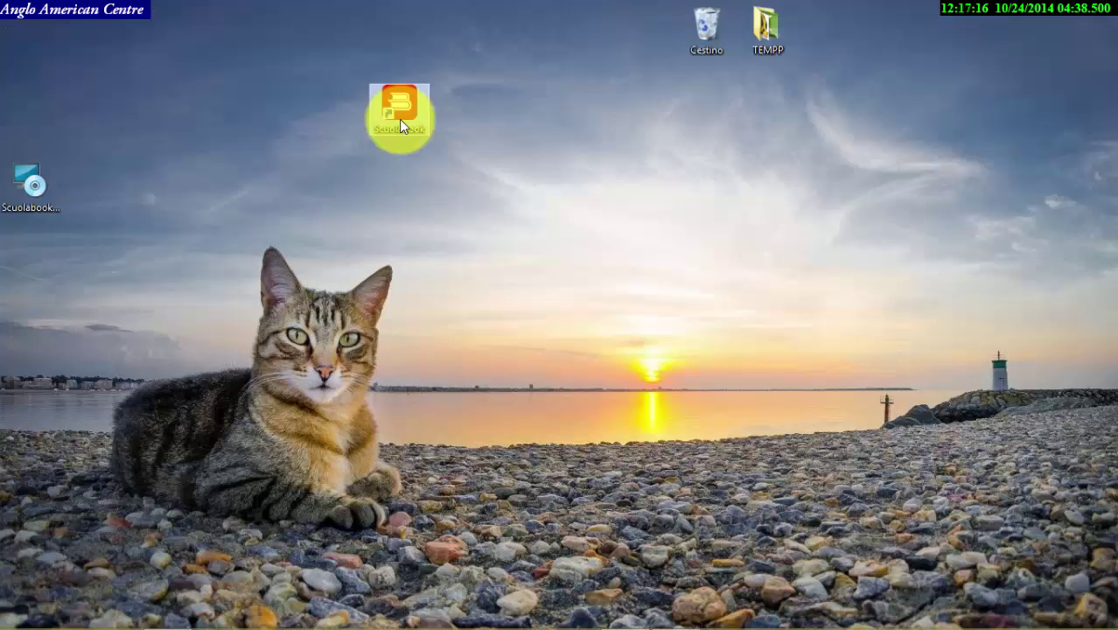
Launch the Scuolabook desktop app maximised and open the Download Manager for the English File Digital 3e Upper-Intermediate SB/WB eBook
double_click(398, 114)
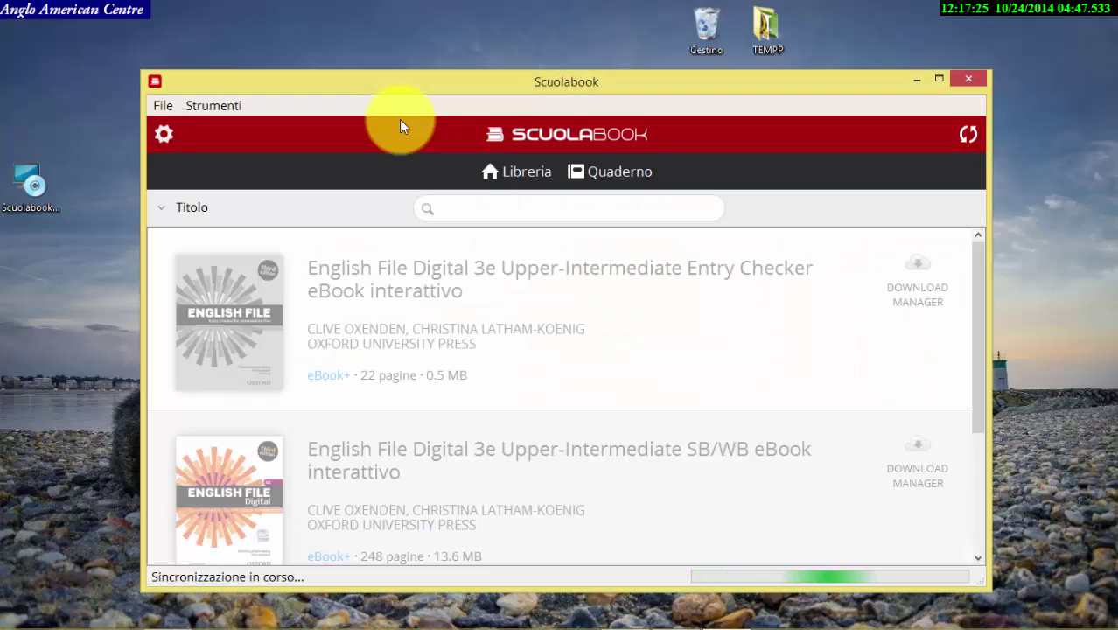
double_click(430, 88)
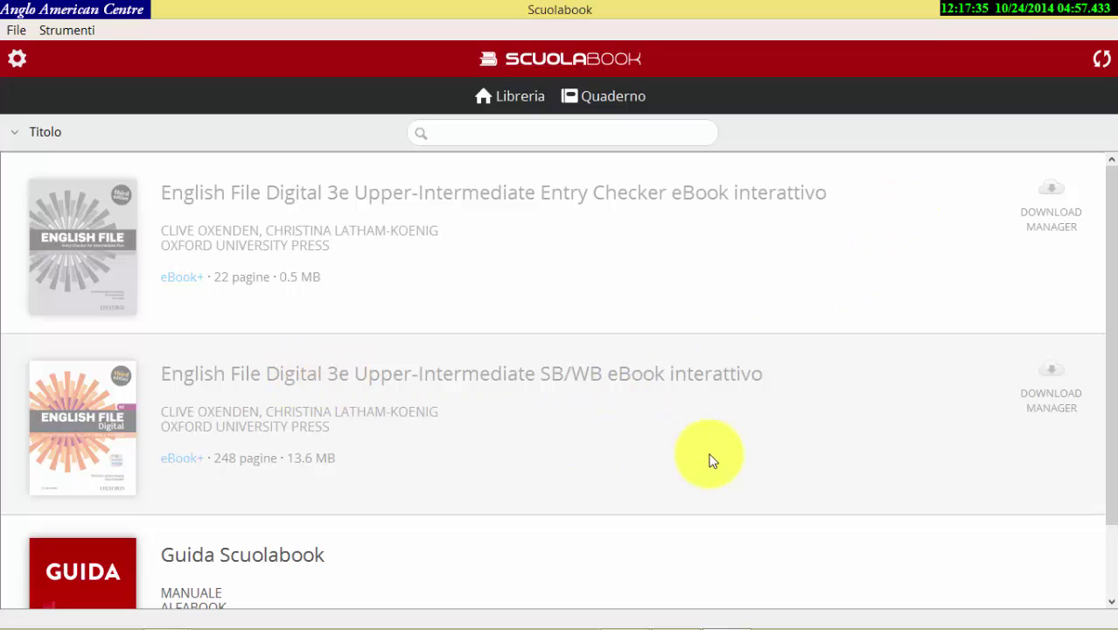
click(1052, 374)
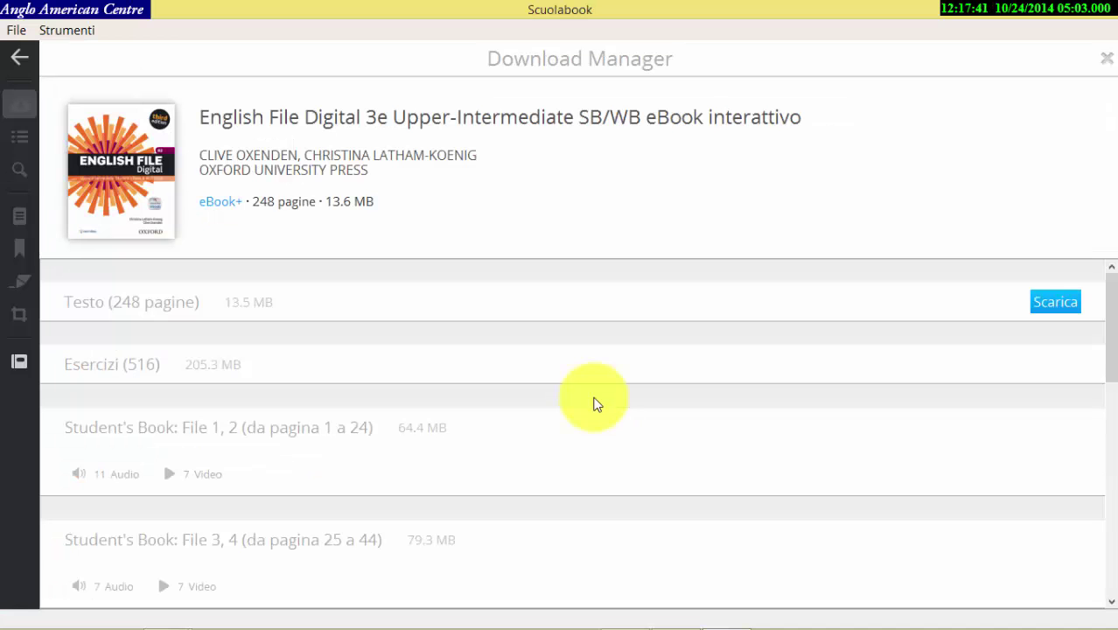
Download the Testo (248 pagine) component of the English File Upper-Intermediate SB/WB eBook
scroll(1109, 323, down, 1)
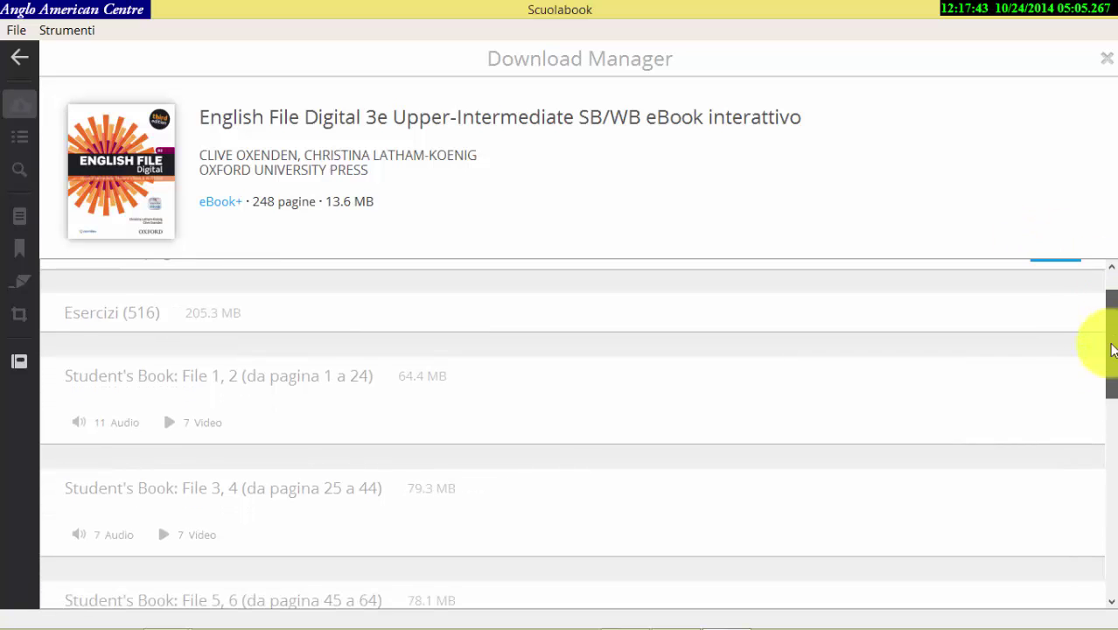
drag(1111, 350, 1106, 529)
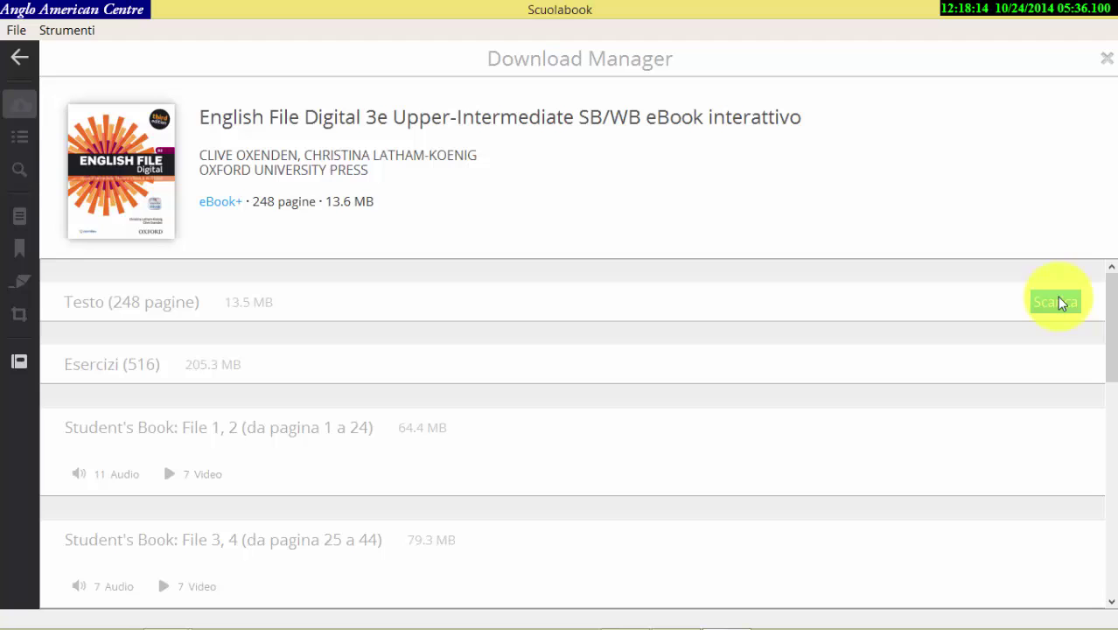
click(1057, 300)
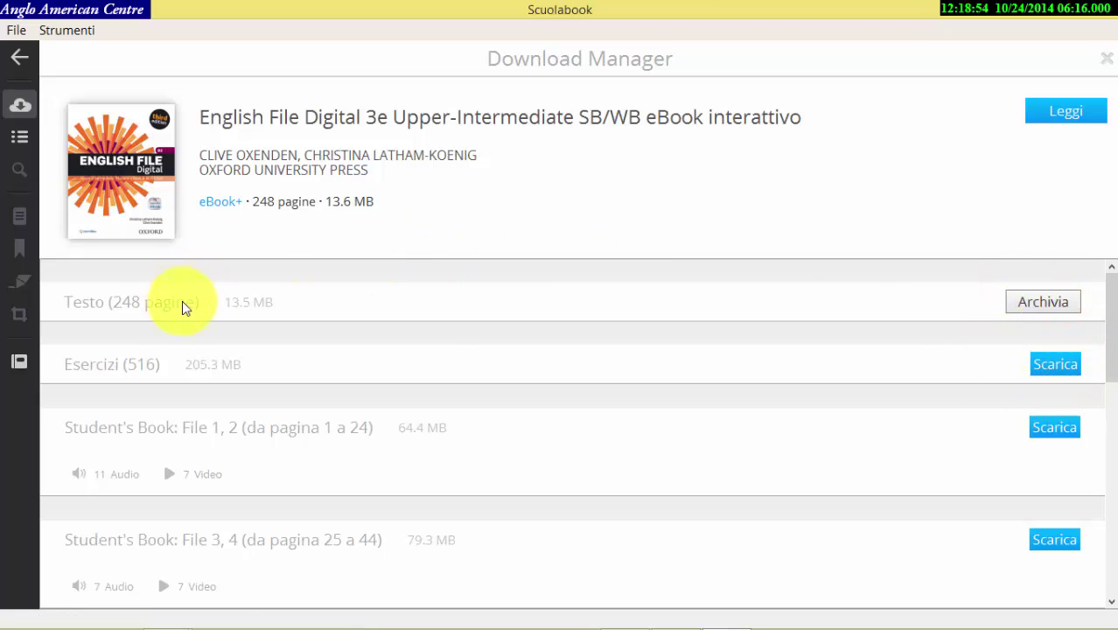
Open the downloaded English File Upper-Intermediate eBook for reading
scroll(1109, 358, down, 1)
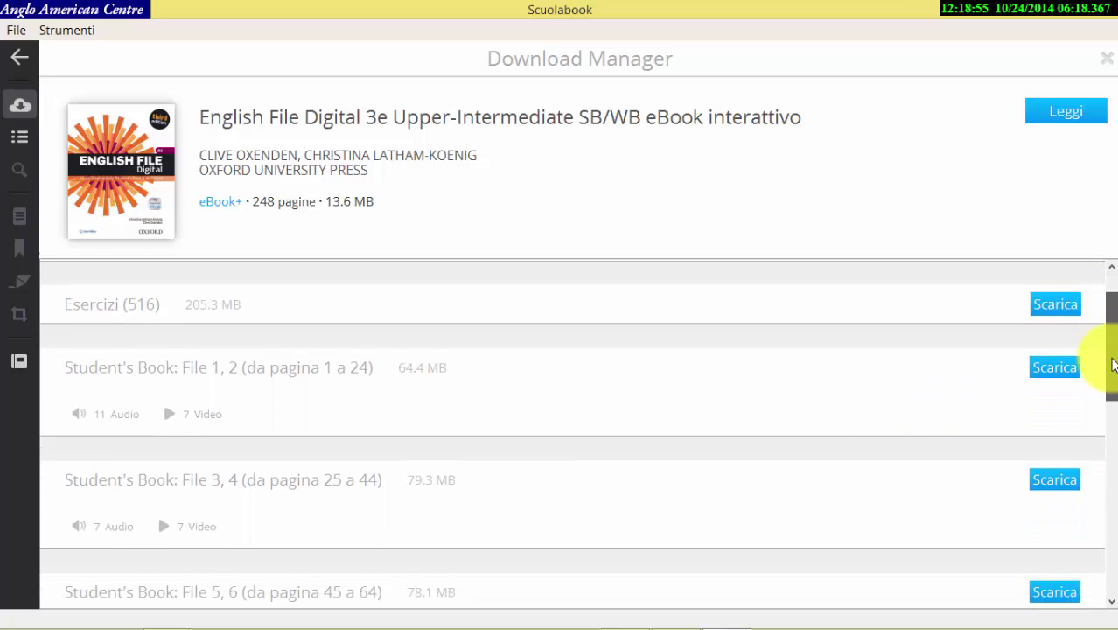
drag(1110, 366, 1107, 293)
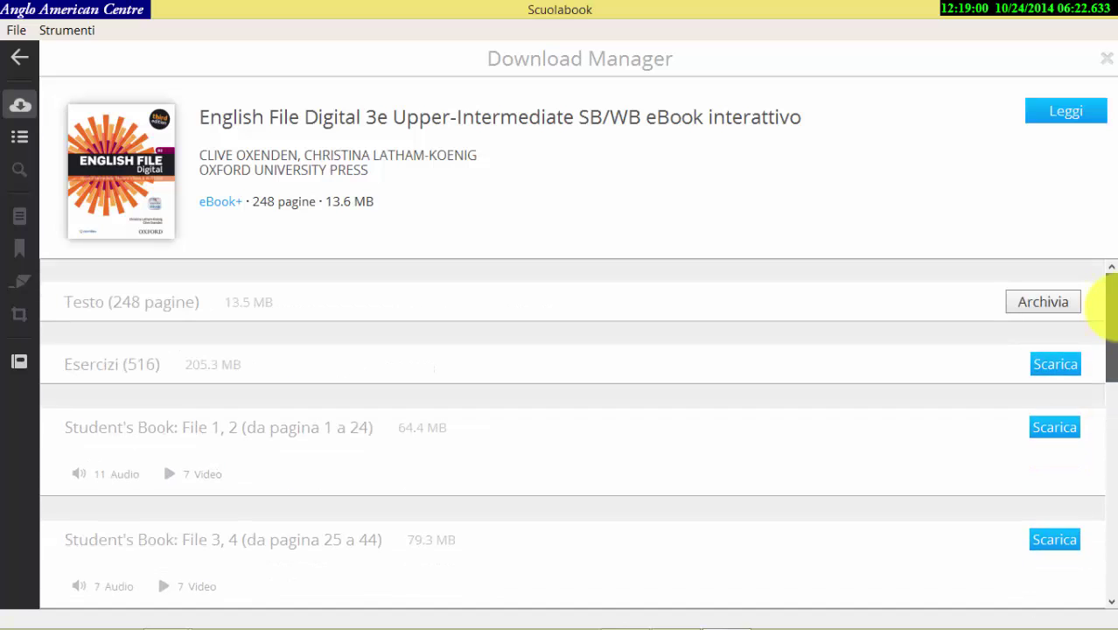
click(1045, 115)
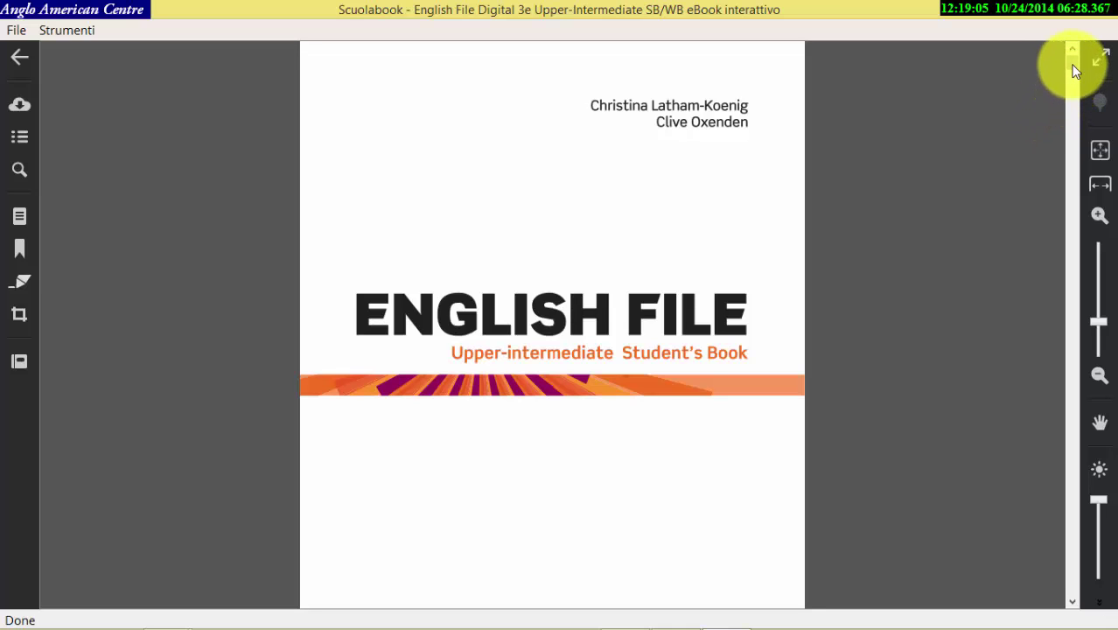
Try to play audio 1.4 of the Pronunciation section on page 5 of the Student's Book
drag(1074, 67, 1073, 75)
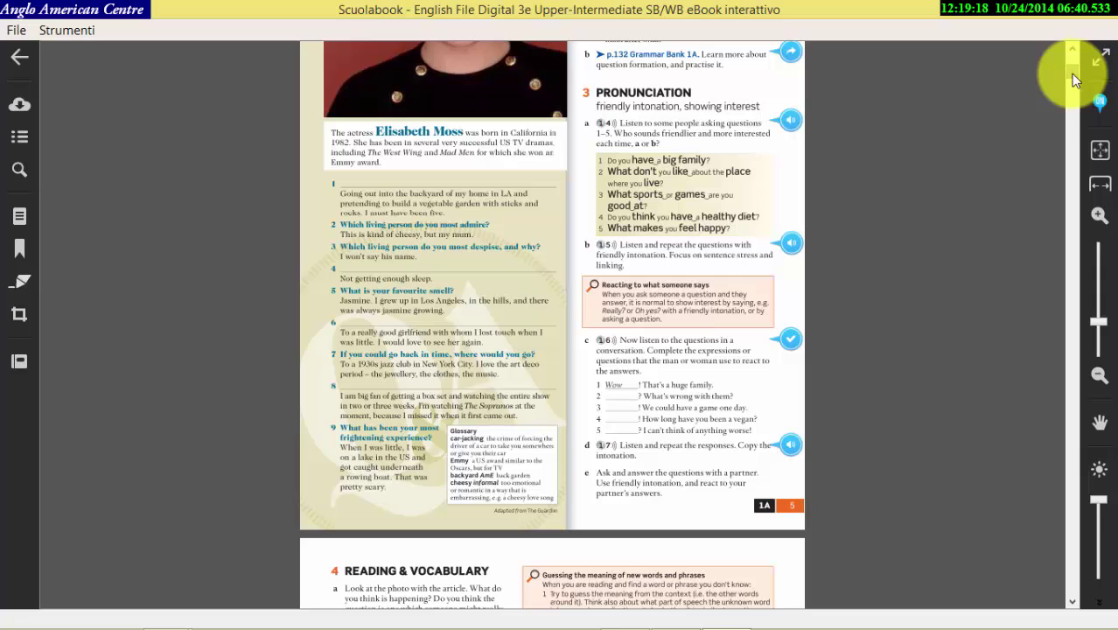
click(790, 123)
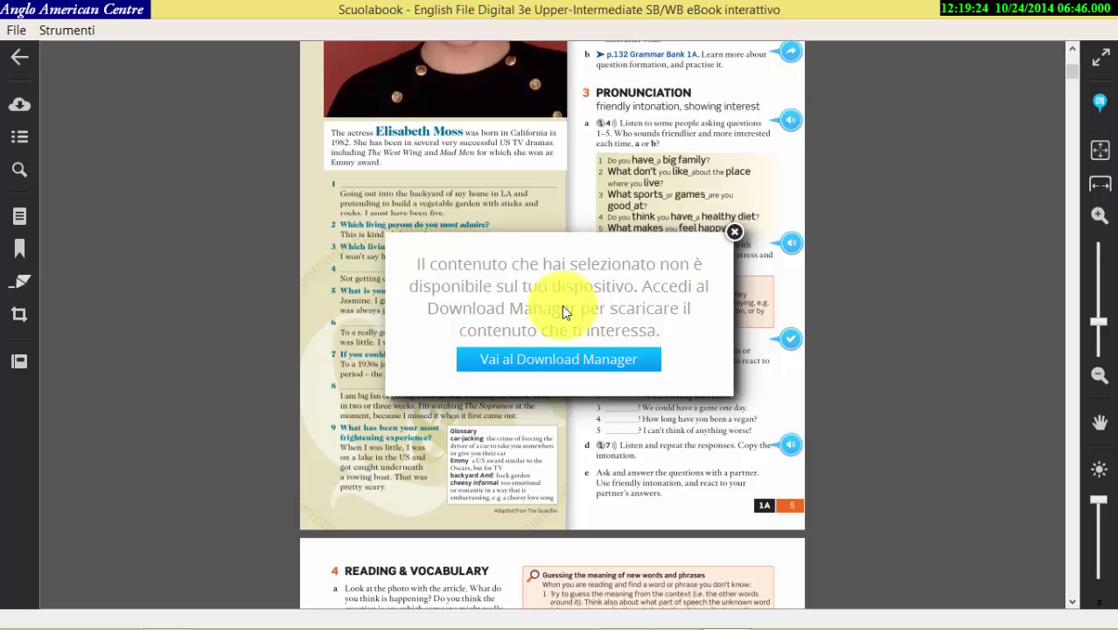
click(735, 234)
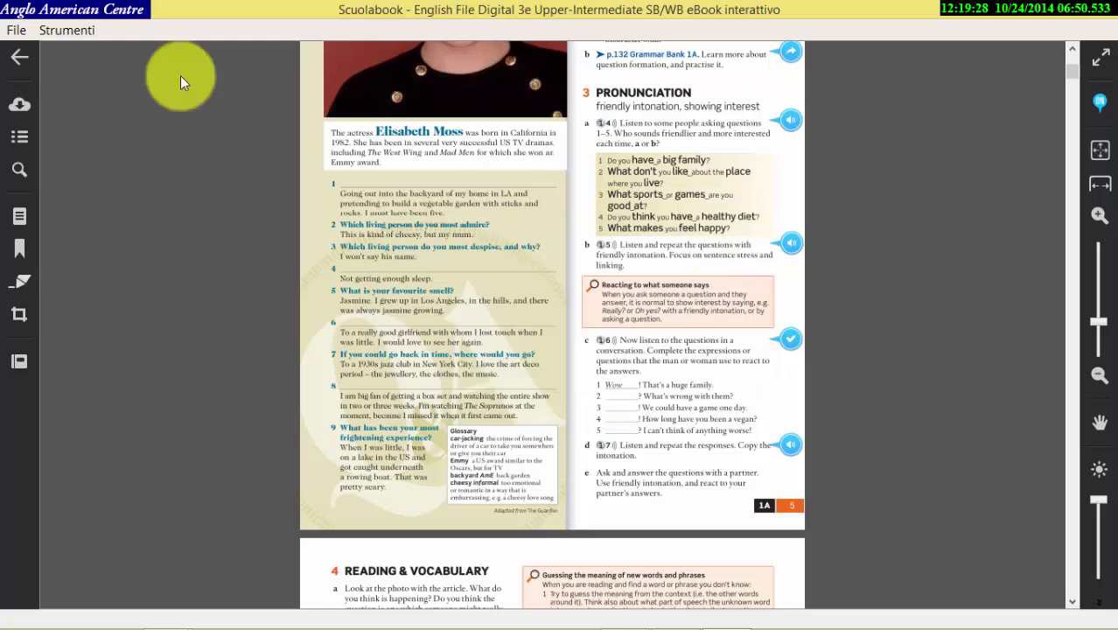
Return to the Download Manager and download the Student's Book: File 1, 2 content (pages 1 to 24)
click(21, 108)
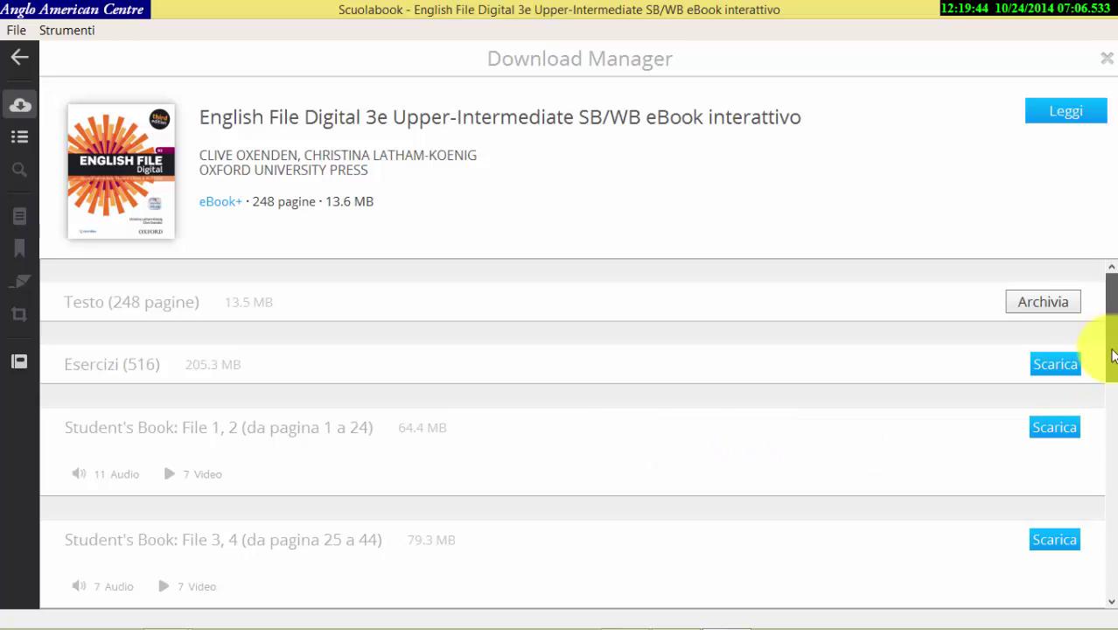
drag(1111, 351, 1109, 300)
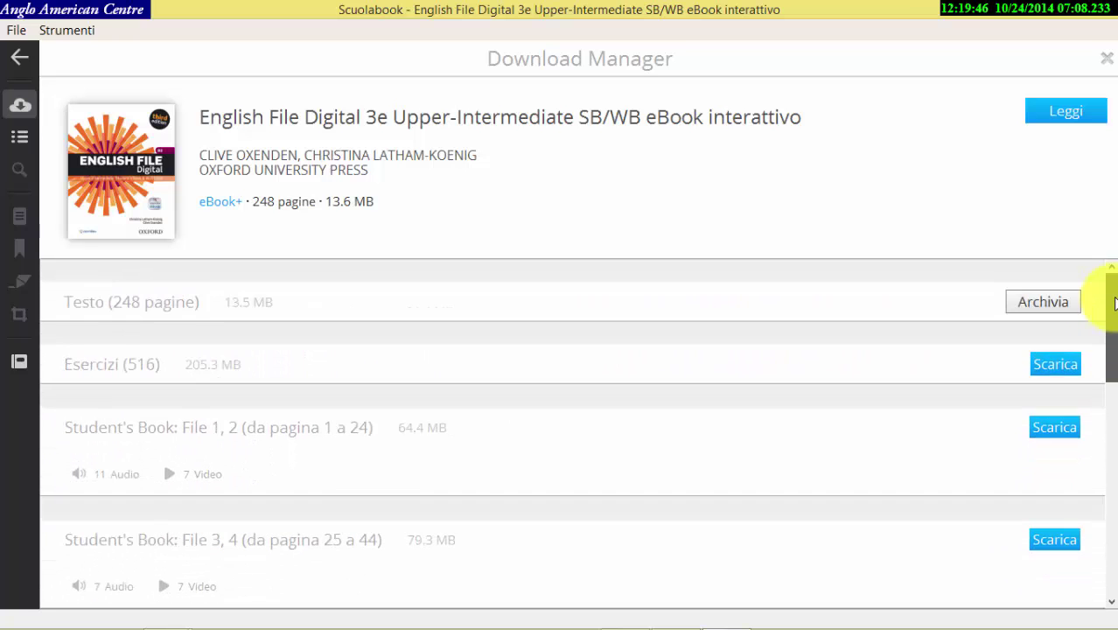
click(1048, 427)
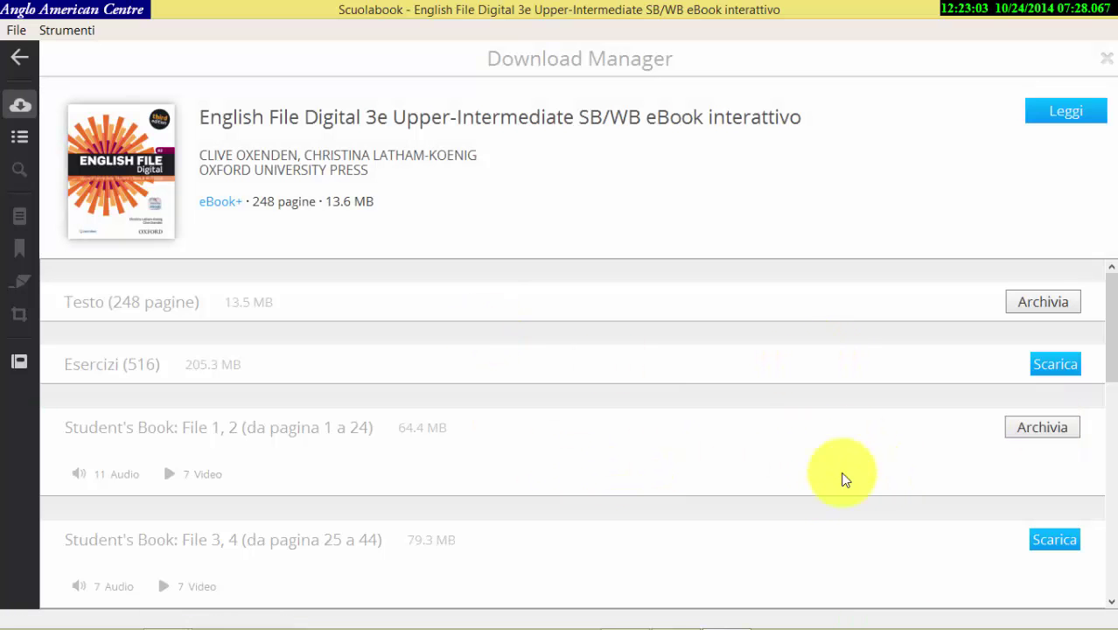
Reopen the eBook, play audio 1.4 in the Pronunciation section, and close the audio player
click(1052, 120)
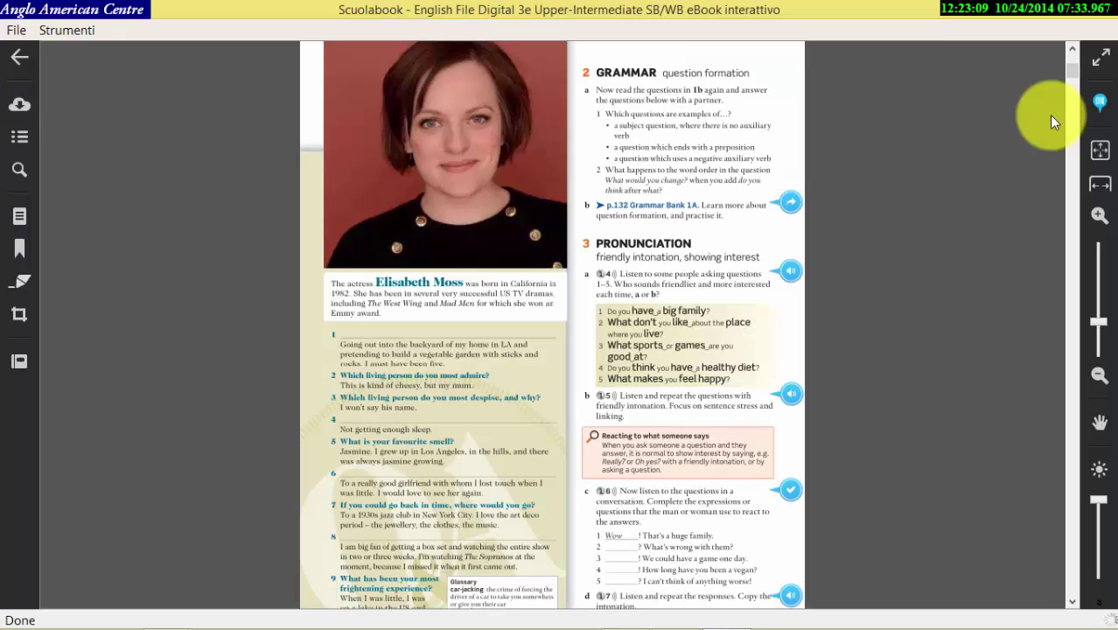
click(791, 279)
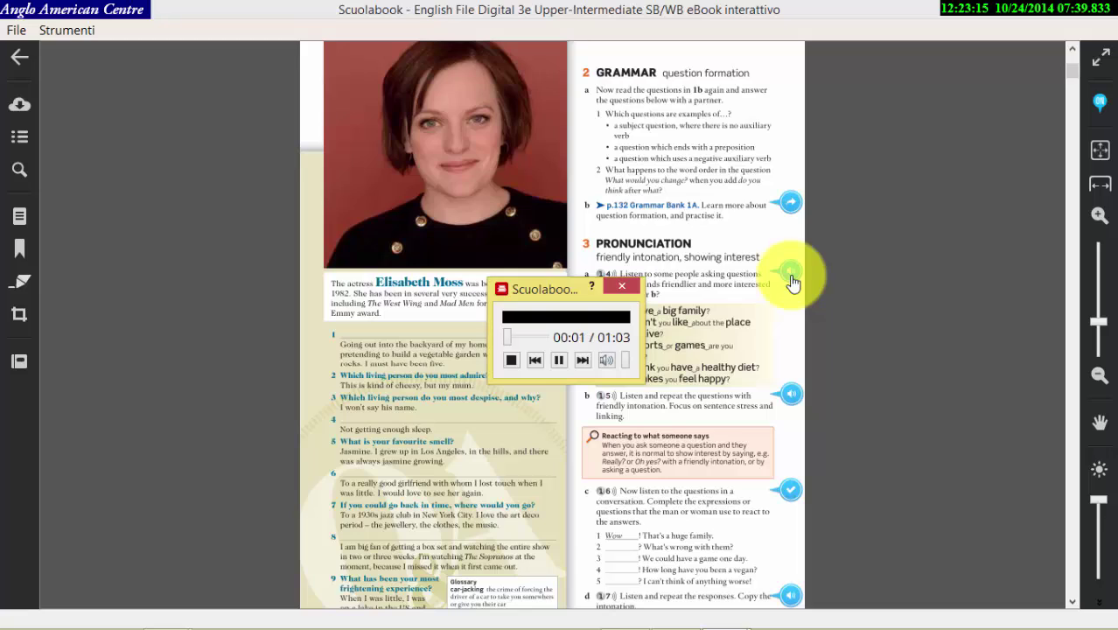
key(XF86AudioRaiseVolume)
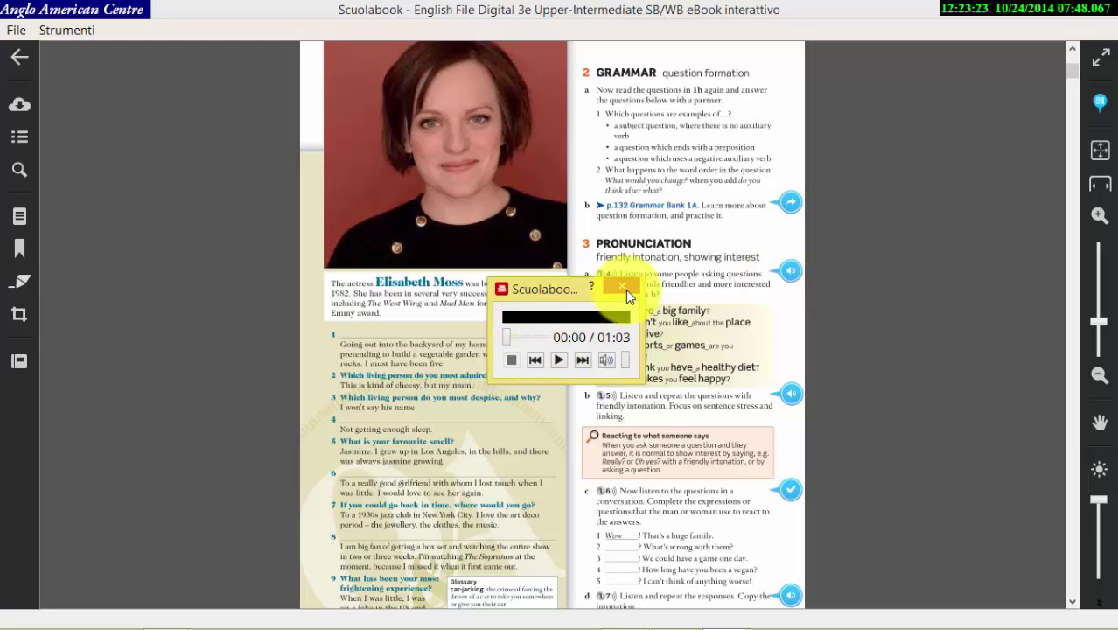
click(625, 288)
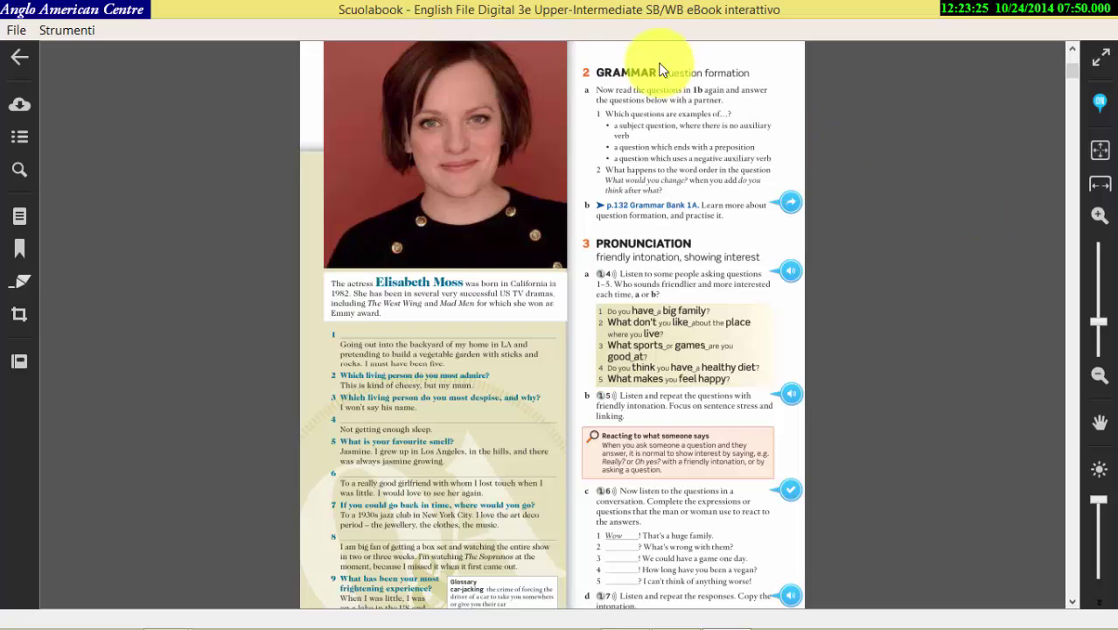
Examine the Student's Book and Workbook content packages listed in the eBook's Download Manager
click(21, 102)
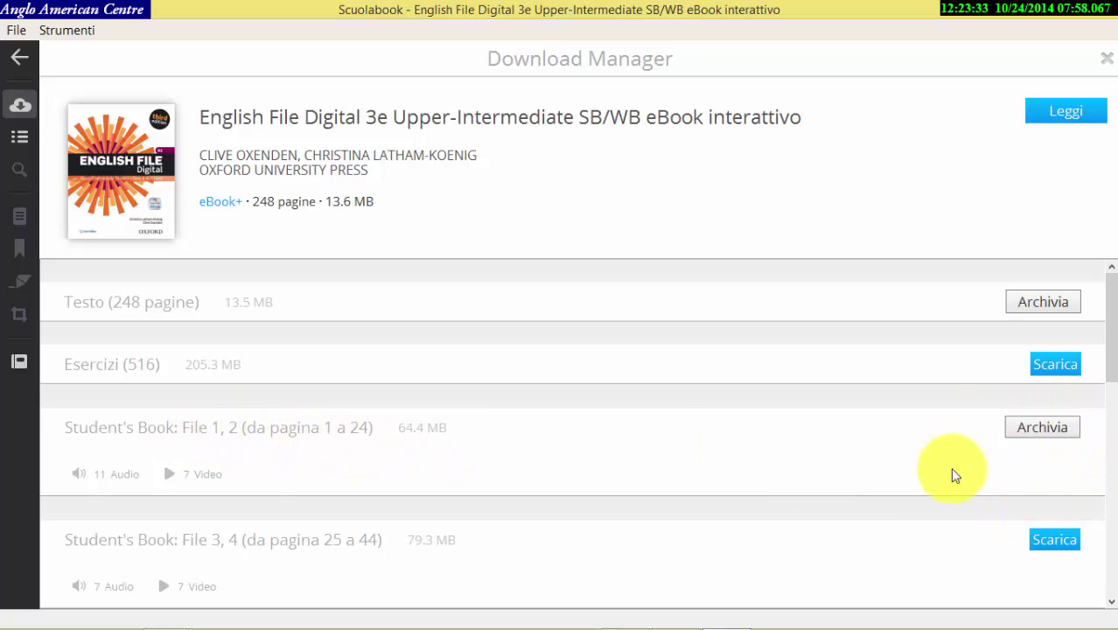
click(1069, 427)
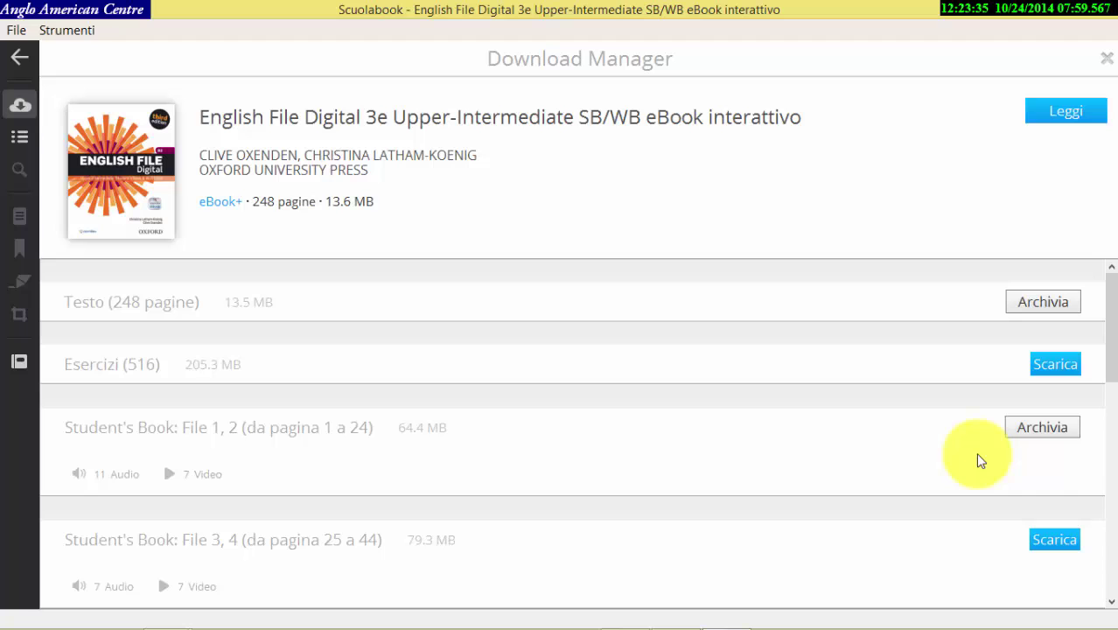
drag(1103, 293, 1115, 329)
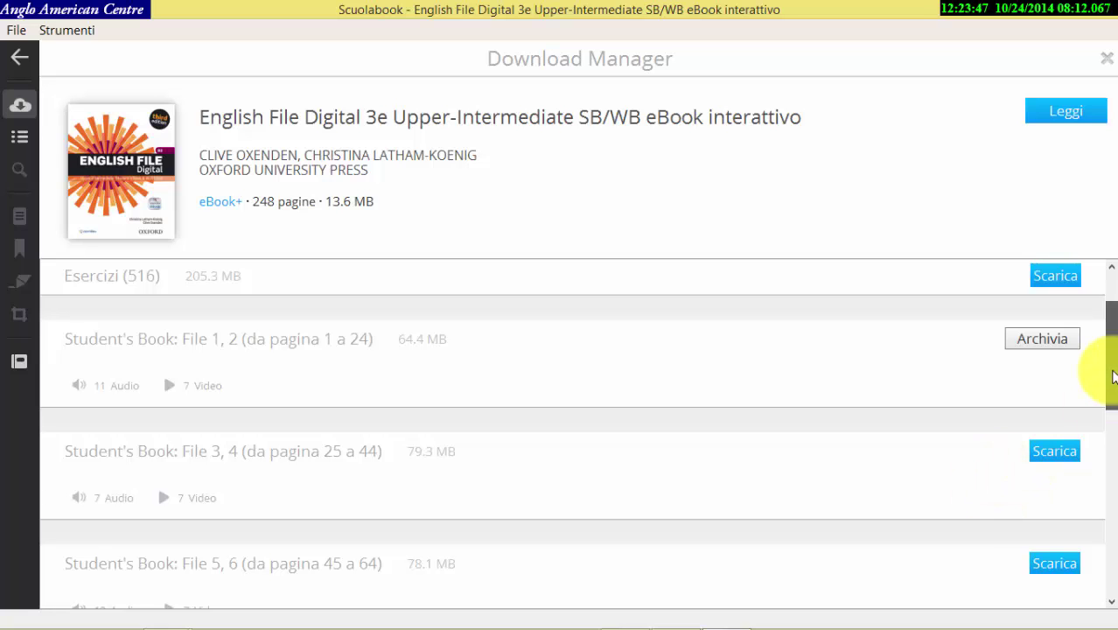
scroll(1111, 365, up, 1)
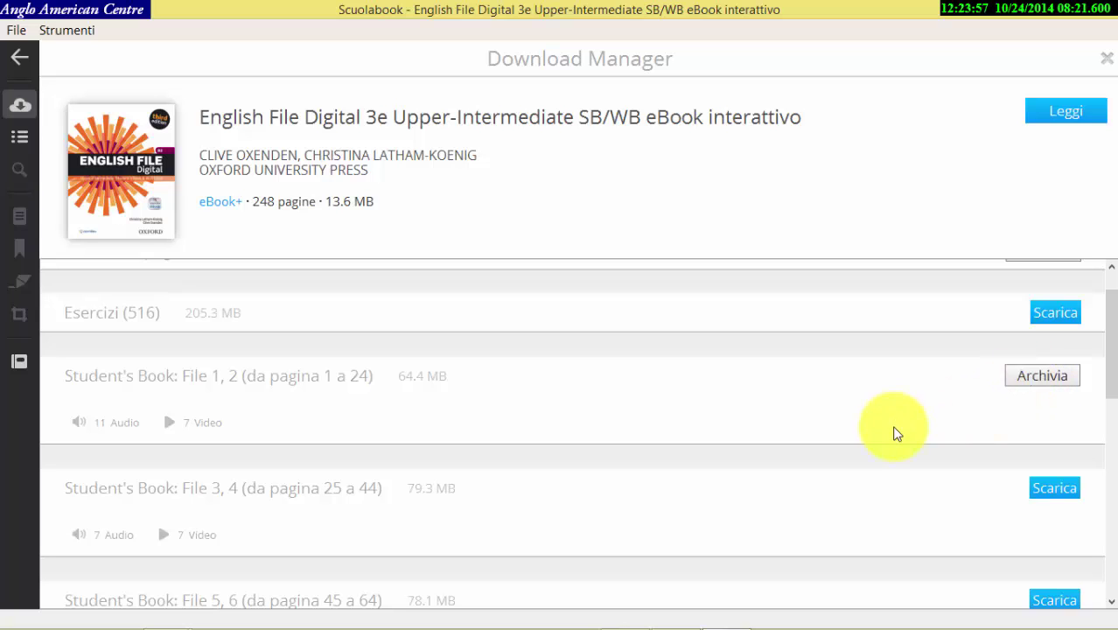
drag(1110, 347, 1113, 552)
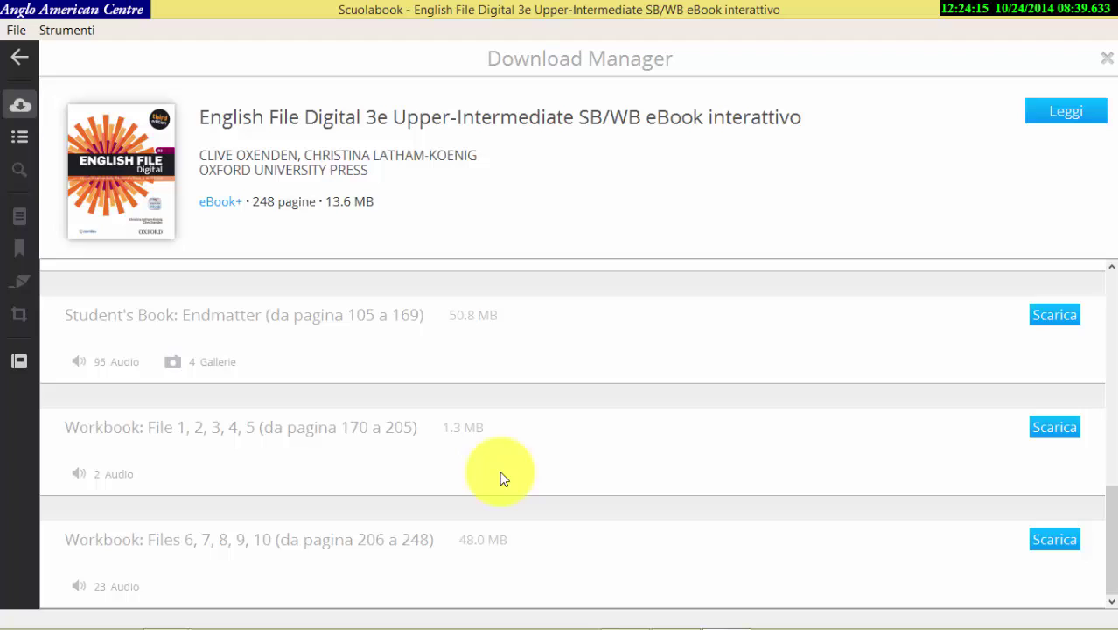
drag(1113, 532, 1112, 252)
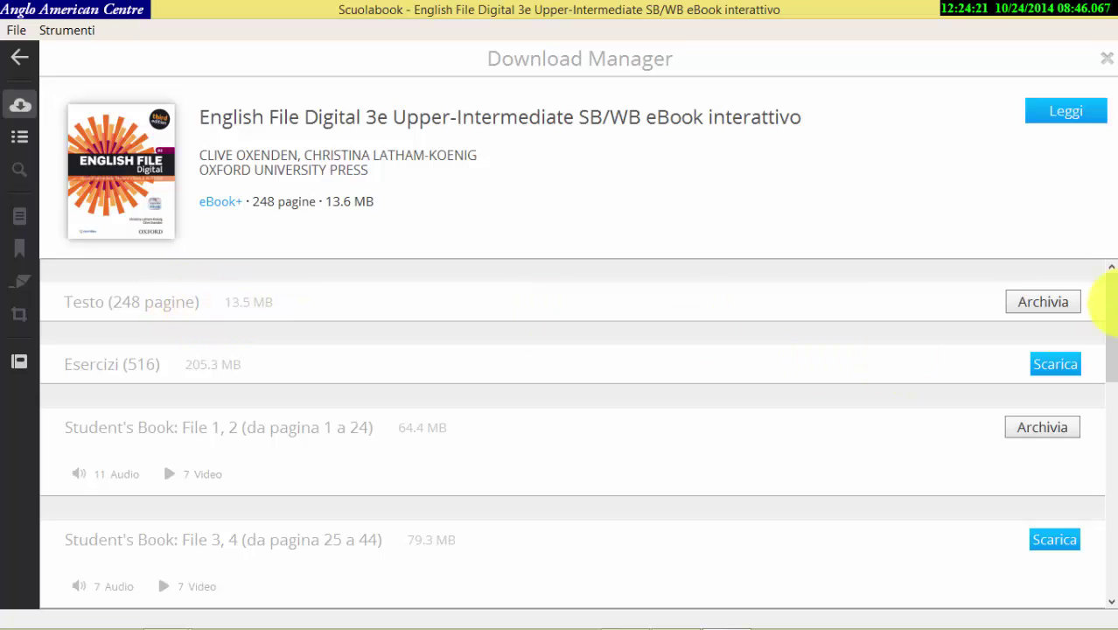
click(1113, 308)
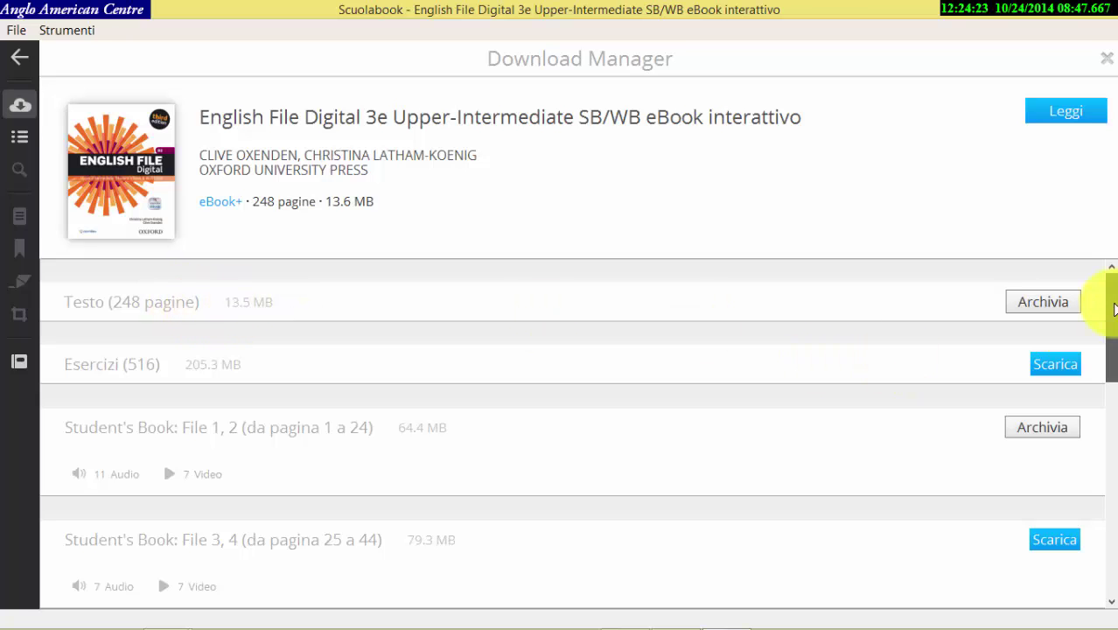
Download the Workbook: File 1, 2, 3, 4, 5 content (pages 170 to 205) and reopen the eBook for reading
drag(1113, 308, 1106, 549)
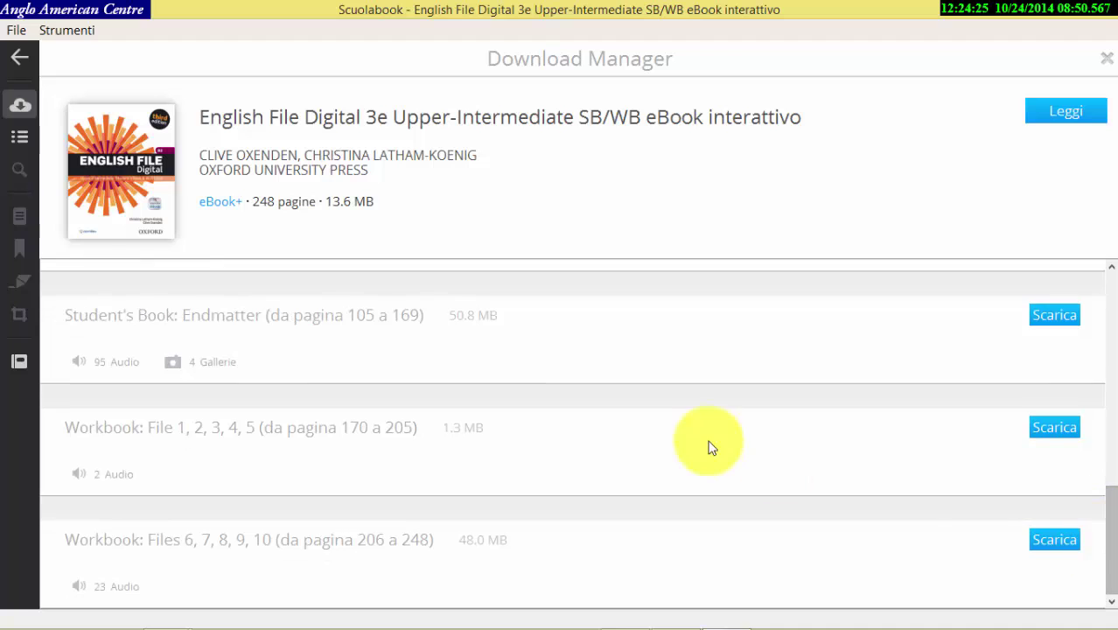
click(1037, 437)
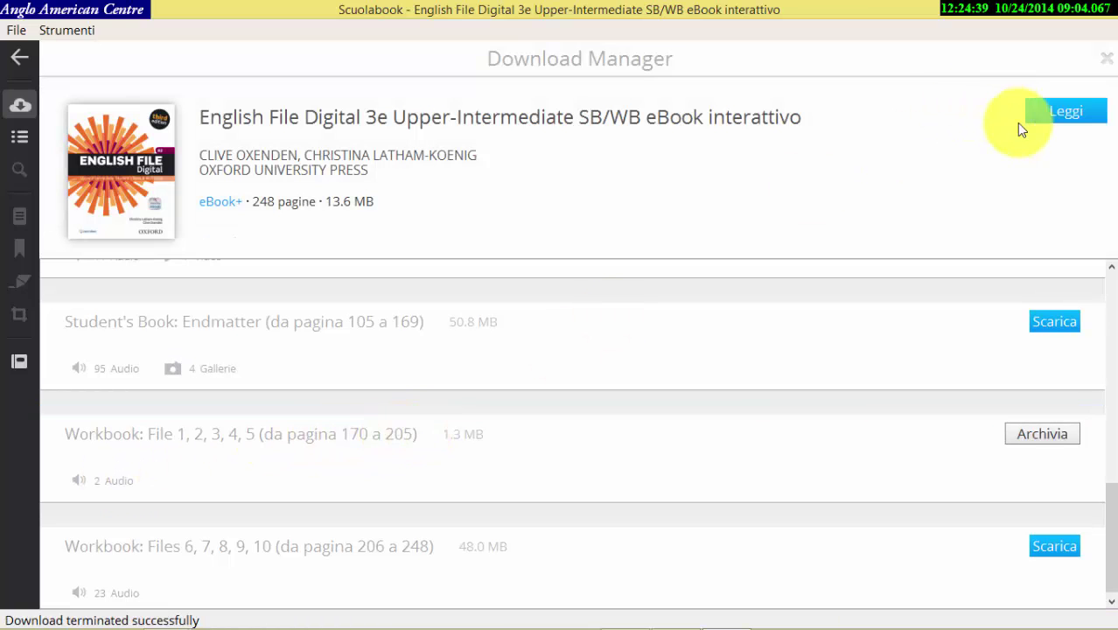
click(1049, 117)
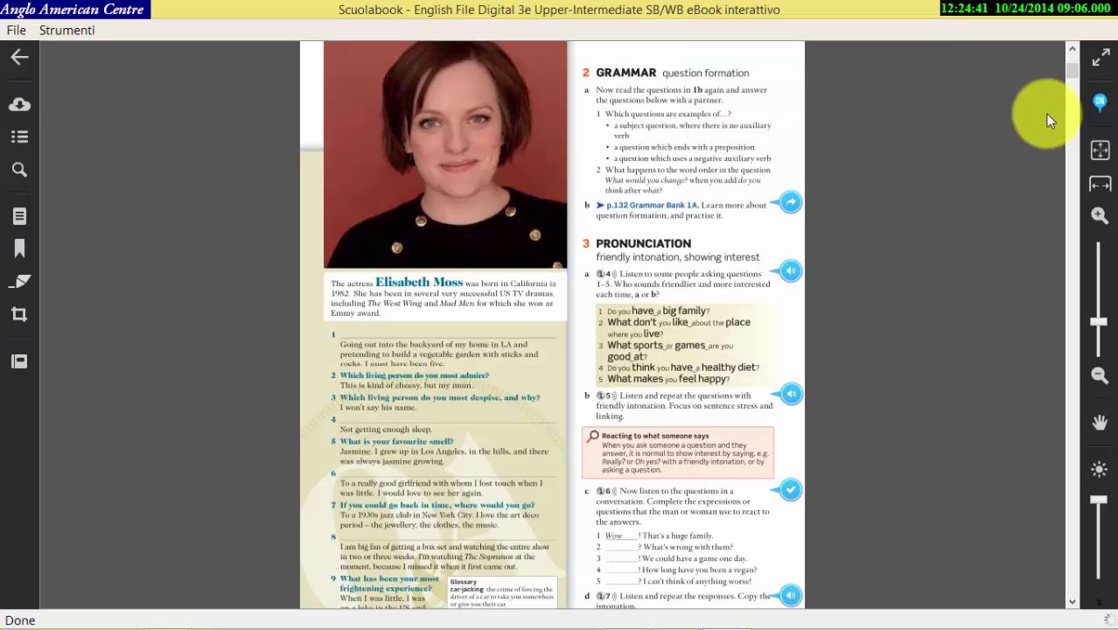